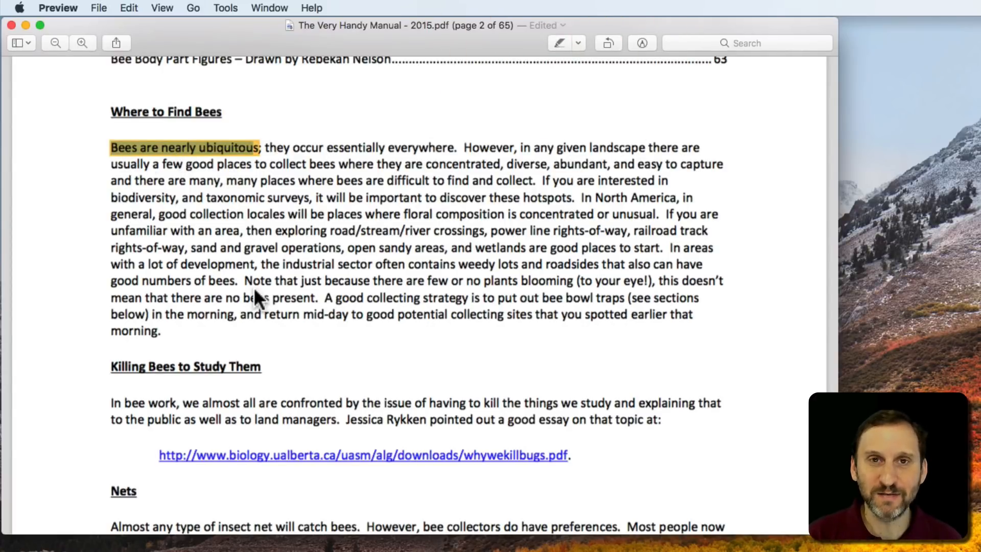
- Highlight in yellow the page 8 sentence "However, some bees, particularly Megachile, easily cut through nylon."
{"action": "scroll", "coordinate": [253, 288], "scroll_direction": "down", "scroll_amount": 20}
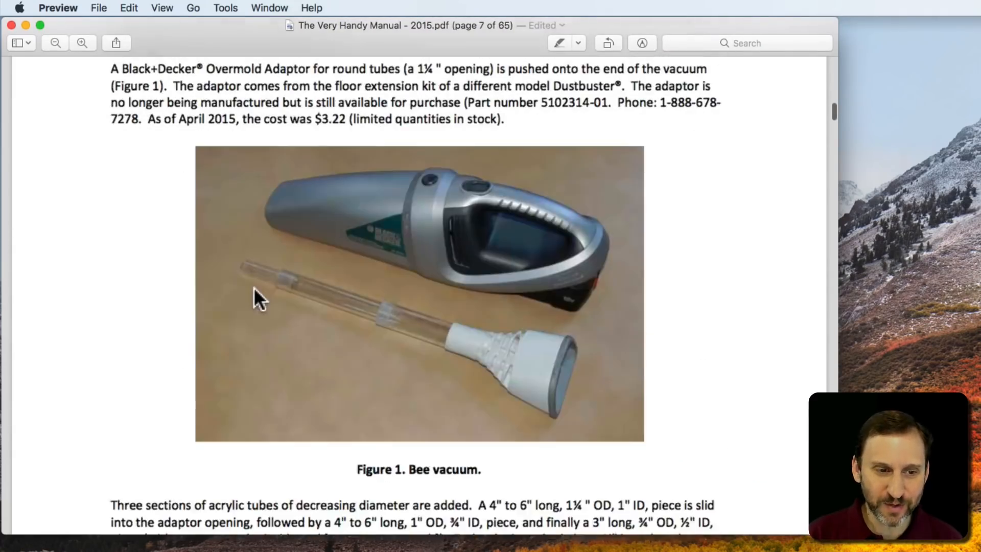
{"action": "scroll", "coordinate": [254, 287], "scroll_direction": "down", "scroll_amount": 10}
{"action": "scroll", "coordinate": [254, 287], "scroll_direction": "up", "scroll_amount": 5}
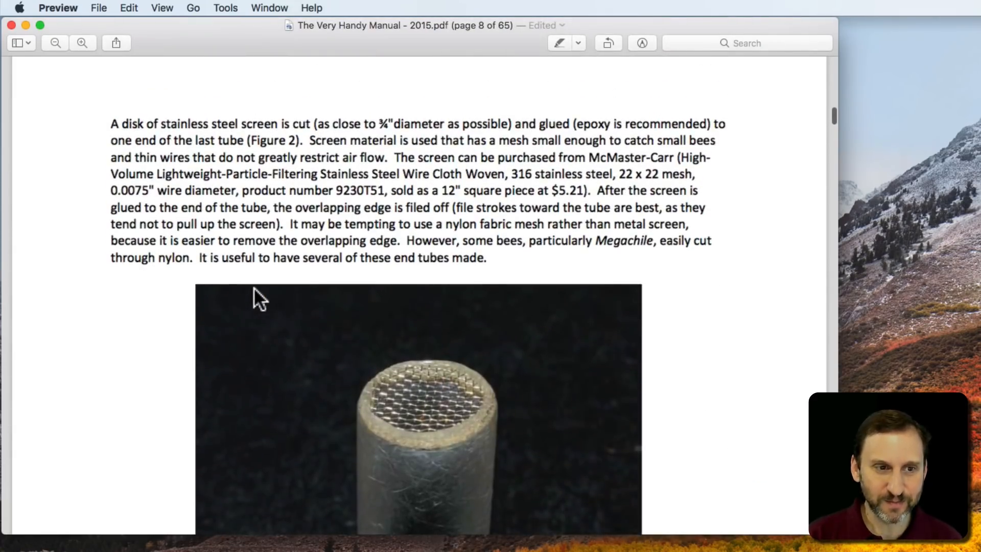
{"action": "scroll", "coordinate": [201, 172], "scroll_direction": "down", "scroll_amount": 1}
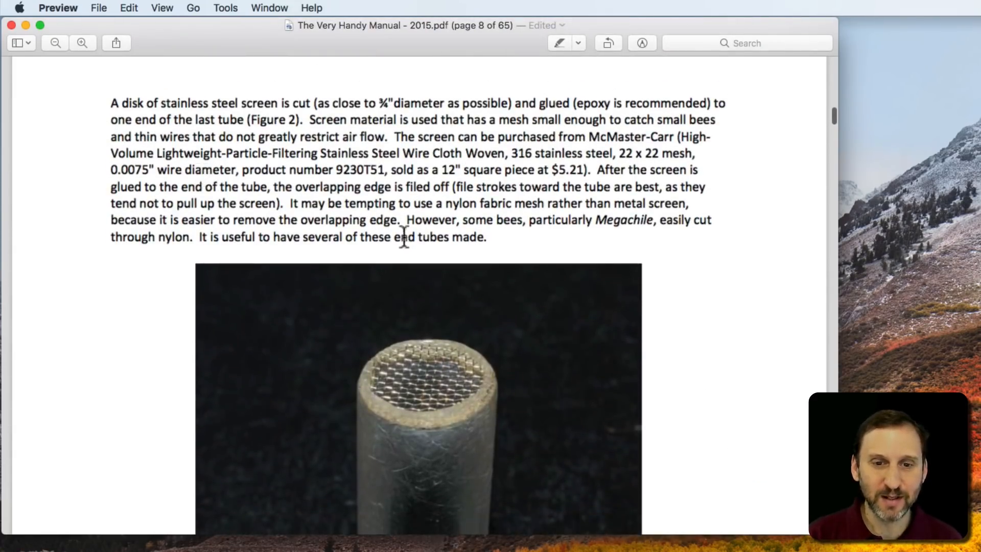
{"action": "left_click_drag", "start_coordinate": [405, 220], "coordinate": [193, 238]}
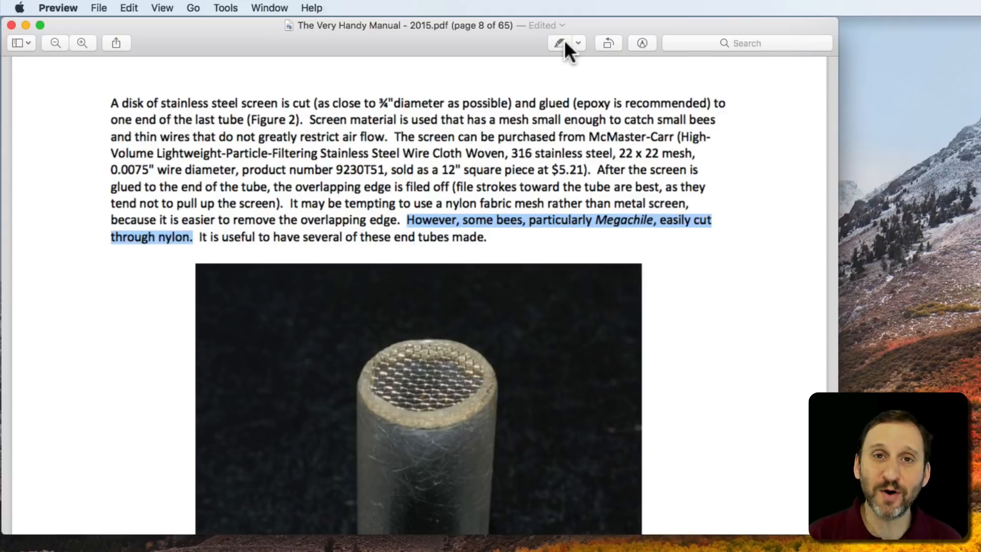
{"action": "left_click", "coordinate": [579, 42]}
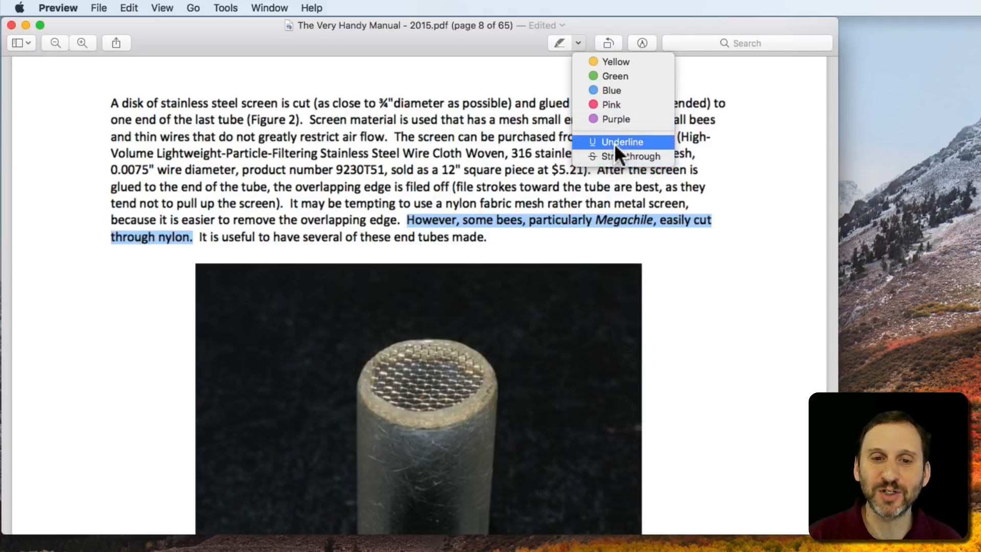
{"action": "left_click", "coordinate": [613, 63]}
- Highlight in green the page 16 sentence beginning "As a numbering system, make the bees collected at a single species of plant"
{"action": "scroll", "coordinate": [537, 239], "scroll_direction": "down", "scroll_amount": 20}
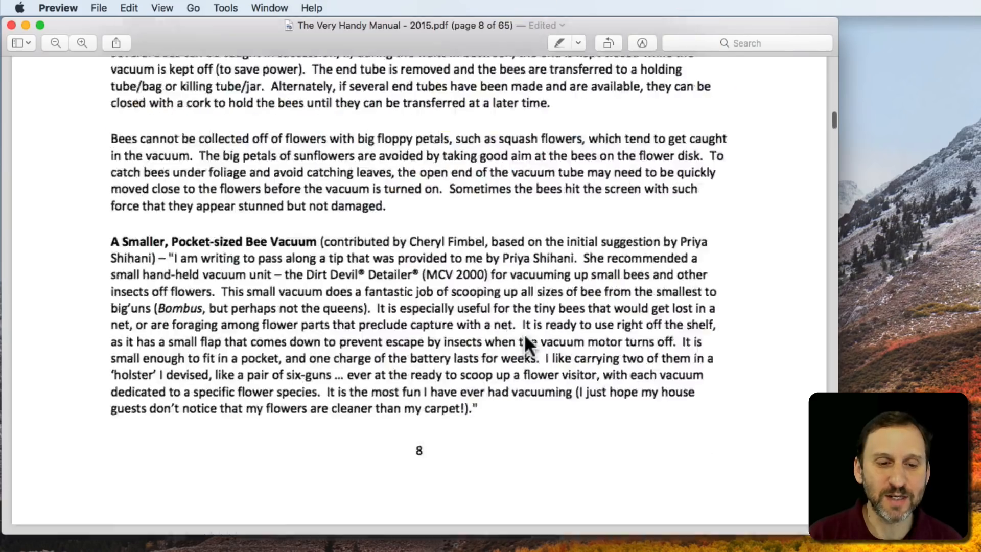
{"action": "scroll", "coordinate": [527, 345], "scroll_direction": "down", "scroll_amount": 15}
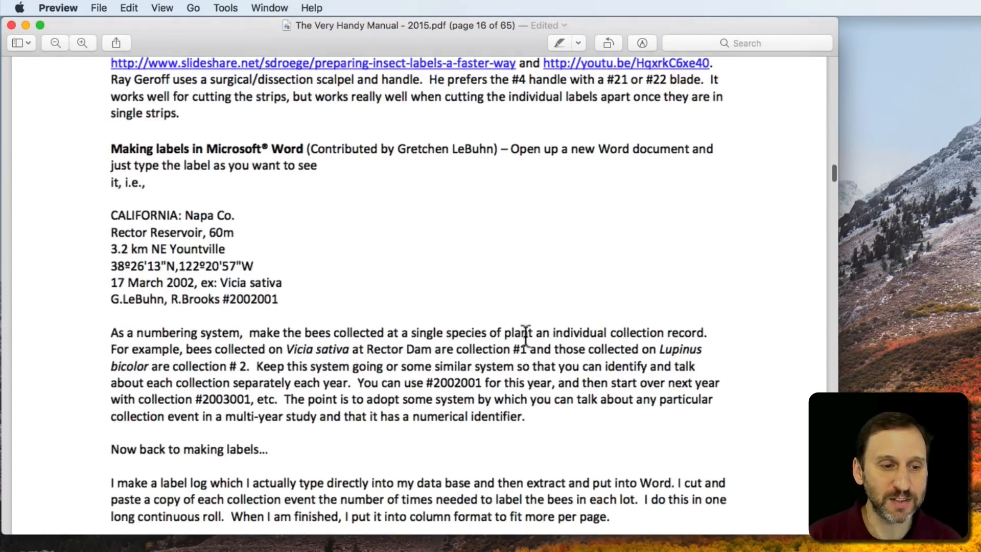
{"action": "scroll", "coordinate": [223, 389], "scroll_direction": "down", "scroll_amount": 3}
{"action": "left_click_drag", "start_coordinate": [114, 243], "coordinate": [710, 240]}
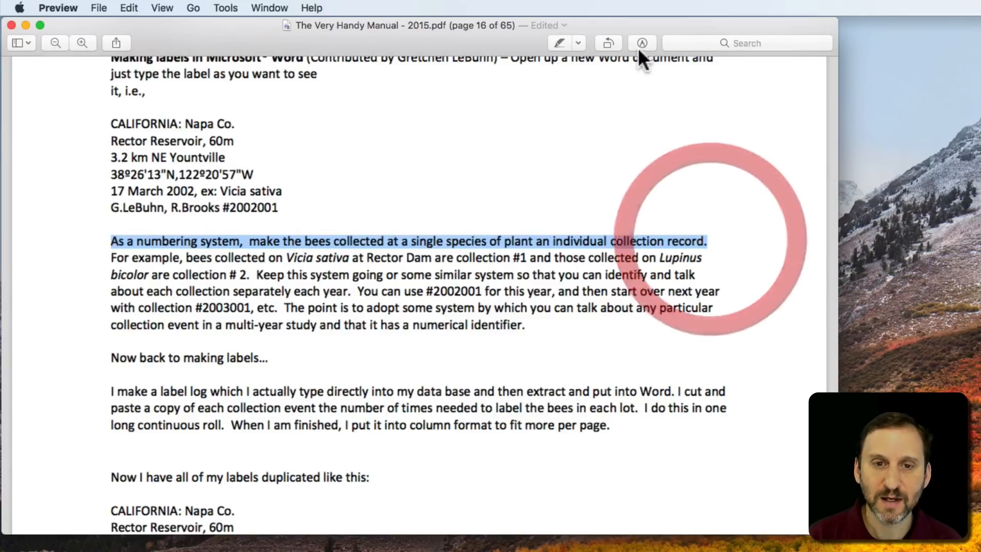
{"action": "left_click", "coordinate": [579, 43]}
{"action": "left_click", "coordinate": [594, 76]}
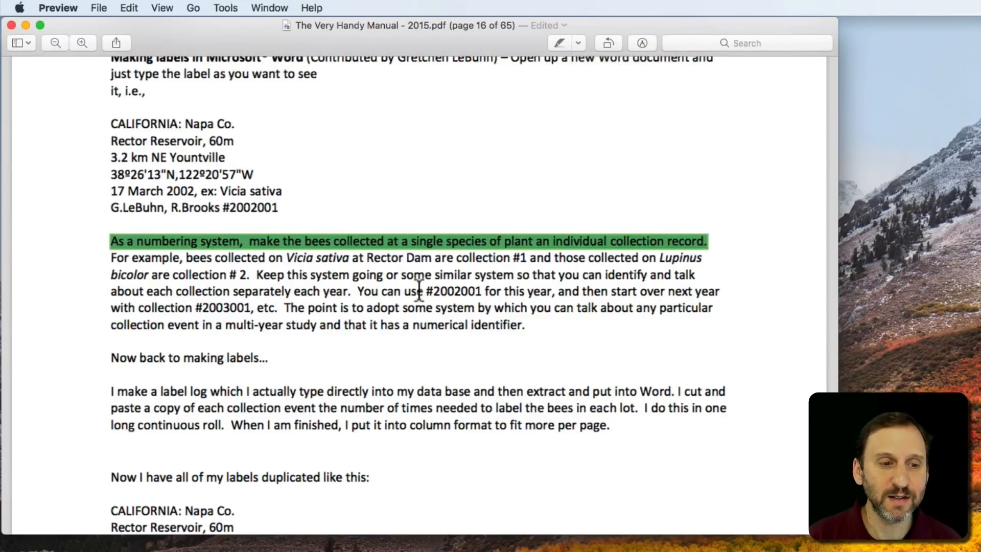
- Highlight in yellow the page 17 sentence "When identifying specimens, we make a first pass through the box without using a guide."
{"action": "scroll", "coordinate": [416, 291], "scroll_direction": "down", "scroll_amount": 20}
{"action": "left_click_drag", "start_coordinate": [113, 113], "coordinate": [604, 112]}
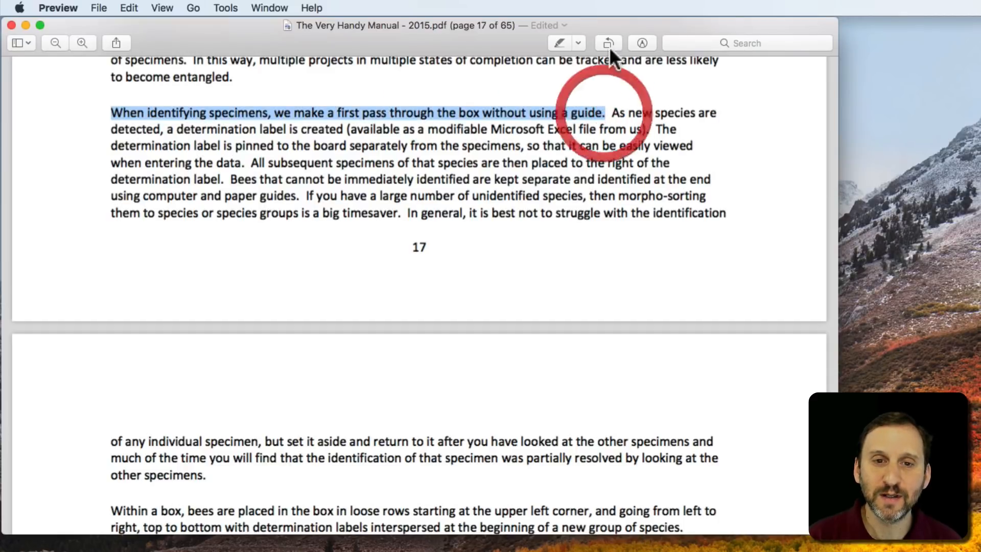
{"action": "left_click", "coordinate": [559, 41]}
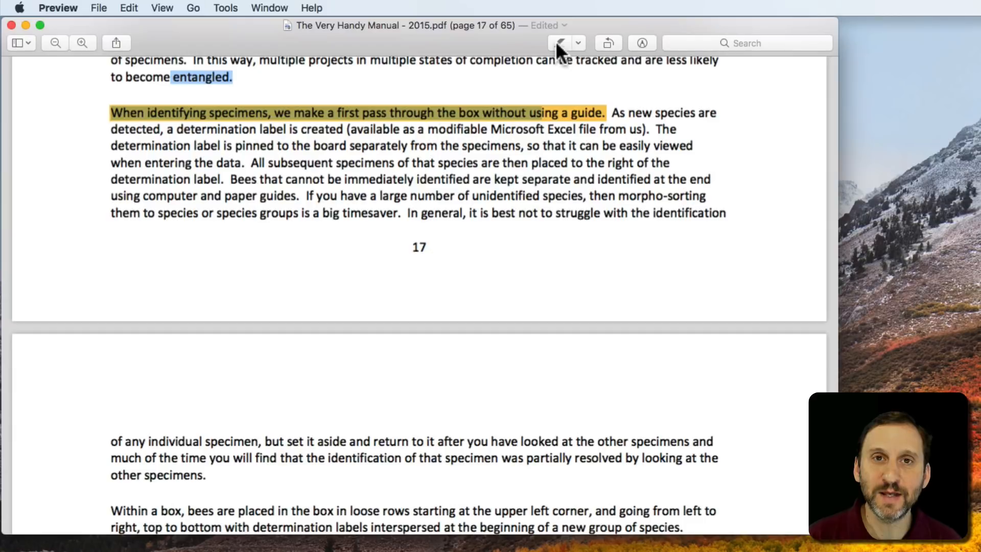
{"action": "left_click", "coordinate": [578, 42]}
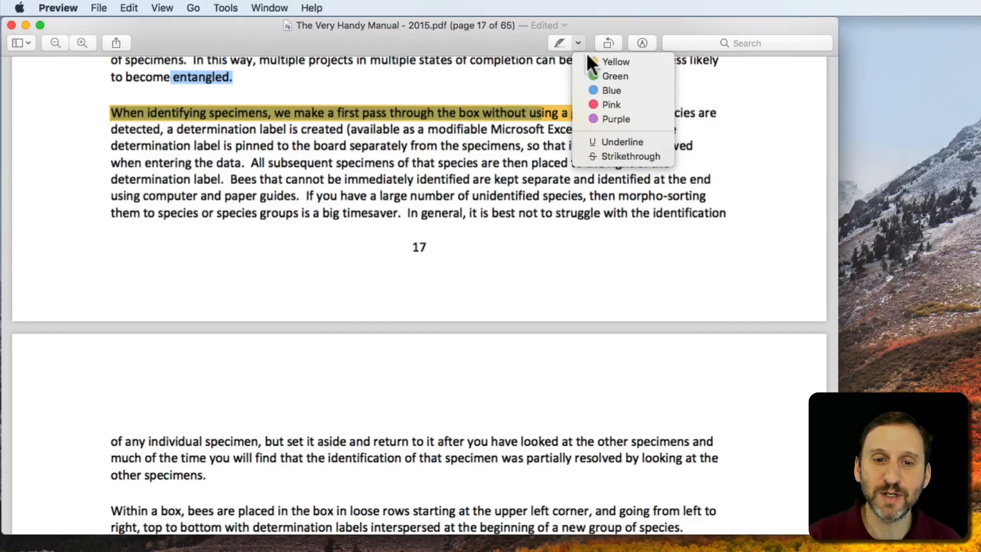
{"action": "left_click", "coordinate": [510, 42]}
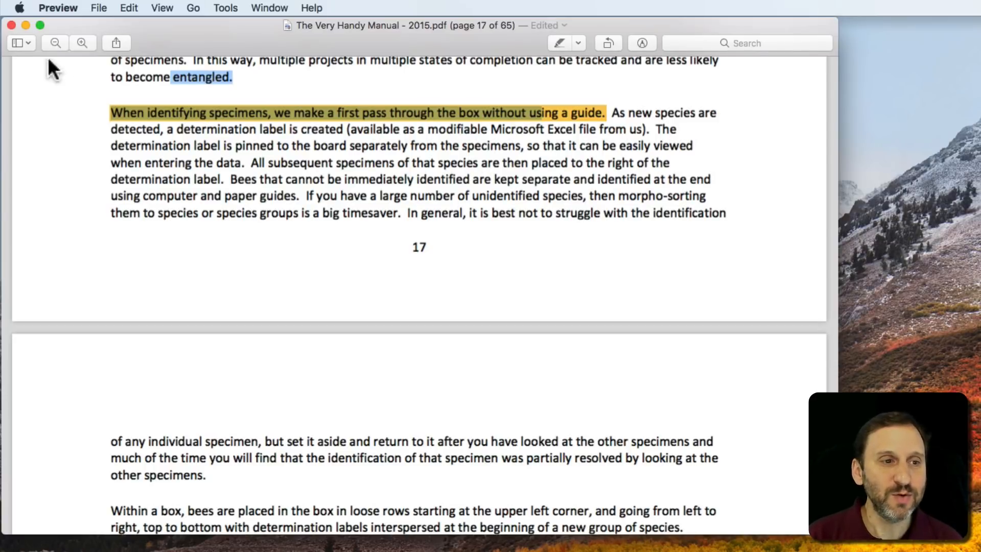
- Show the page thumbnails in the sidebar and look through them for pages with highlights
{"action": "left_click", "coordinate": [23, 41]}
{"action": "left_click", "coordinate": [43, 73]}
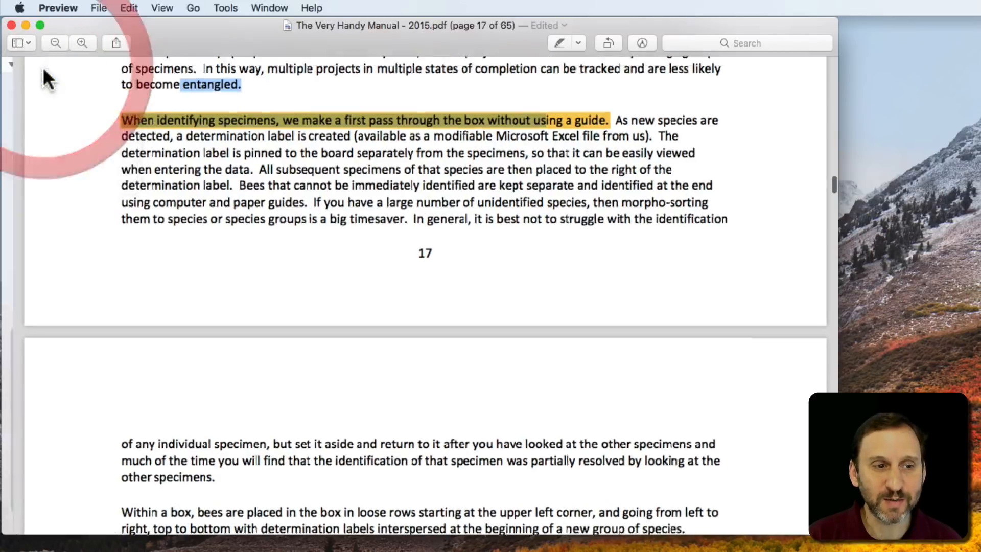
{"action": "scroll", "coordinate": [82, 205], "scroll_direction": "up", "scroll_amount": 3}
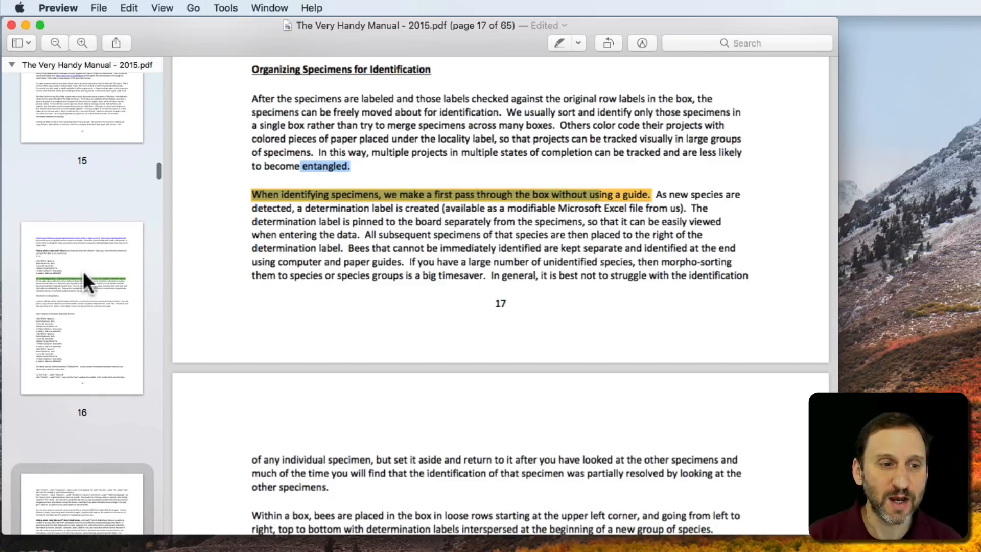
{"action": "scroll", "coordinate": [83, 271], "scroll_direction": "up", "scroll_amount": 15}
{"action": "scroll", "coordinate": [83, 271], "scroll_direction": "down", "scroll_amount": 7}
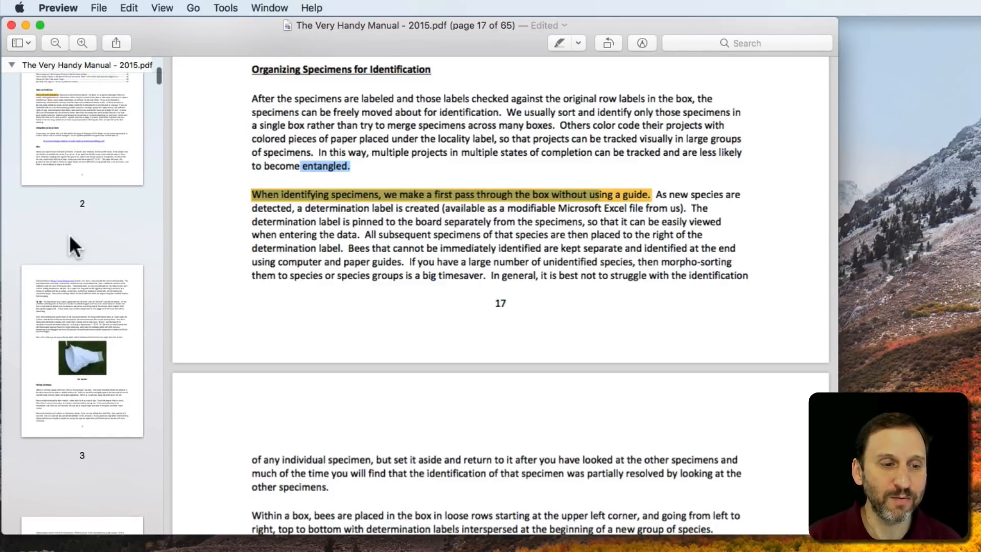
{"action": "scroll", "coordinate": [69, 234], "scroll_direction": "down", "scroll_amount": 15}
{"action": "scroll", "coordinate": [69, 234], "scroll_direction": "up", "scroll_amount": 10}
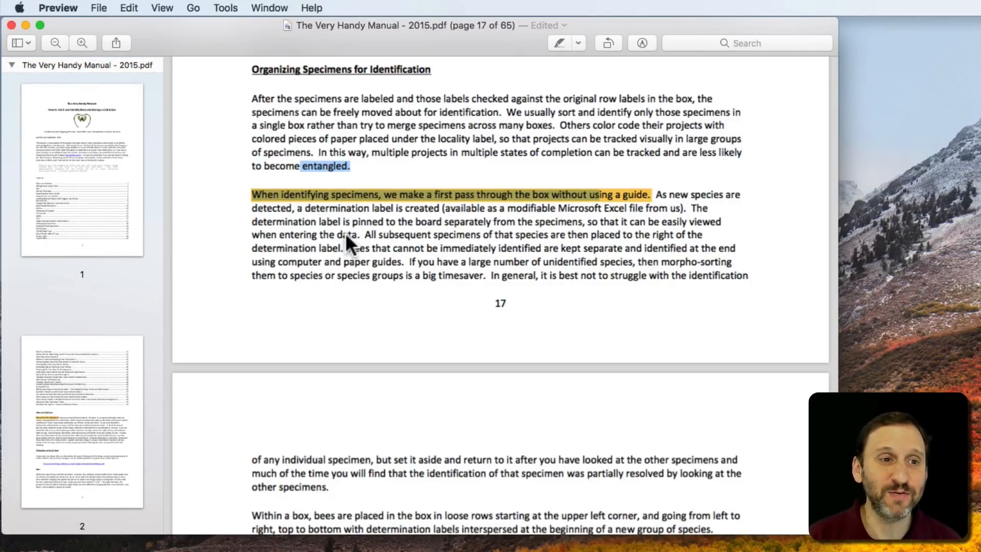
- Switch the sidebar to Highlights and Notes and visit the highlights on pages 2, 8, 16 and 17 in turn
{"action": "left_click", "coordinate": [28, 44]}
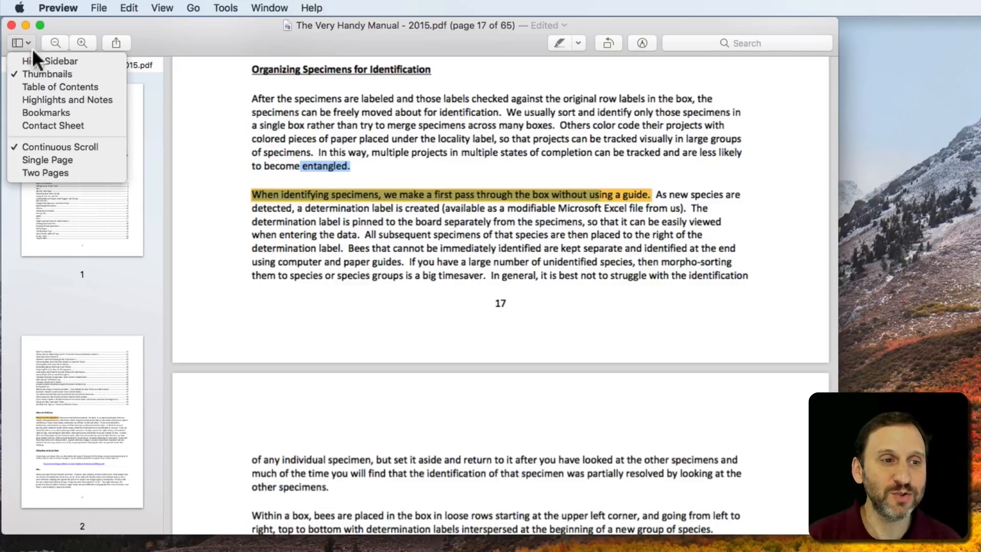
{"action": "left_click", "coordinate": [46, 98]}
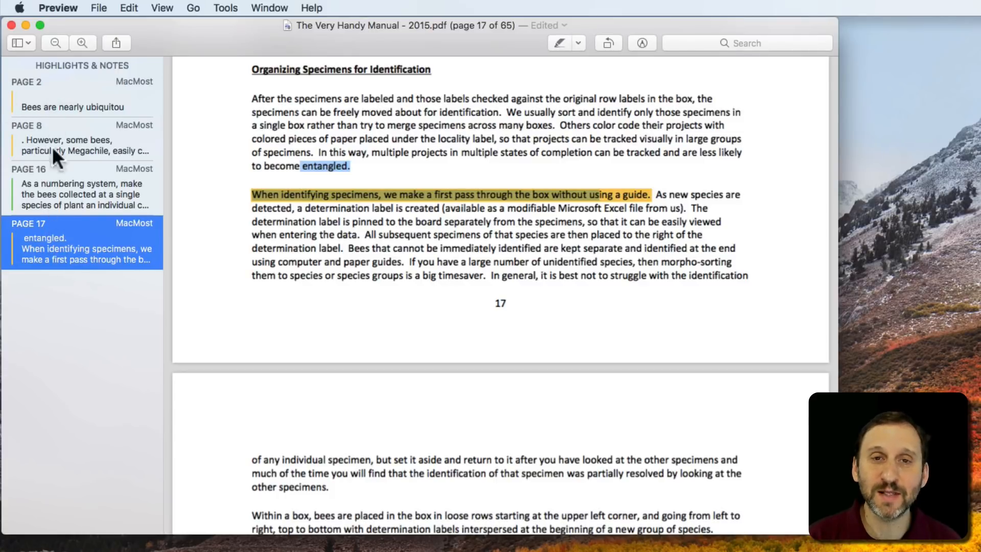
{"action": "left_click", "coordinate": [52, 94]}
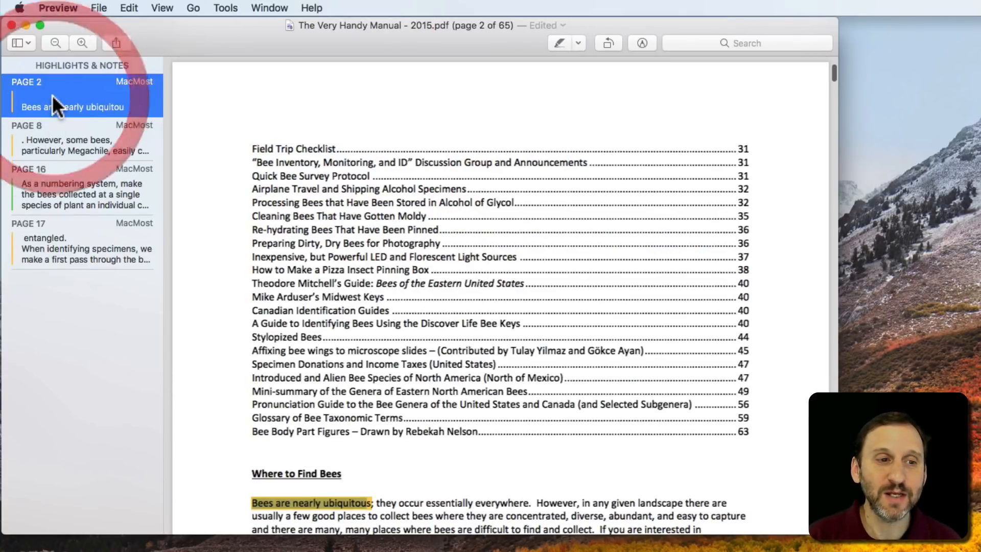
{"action": "left_click", "coordinate": [50, 143]}
{"action": "left_click", "coordinate": [53, 179]}
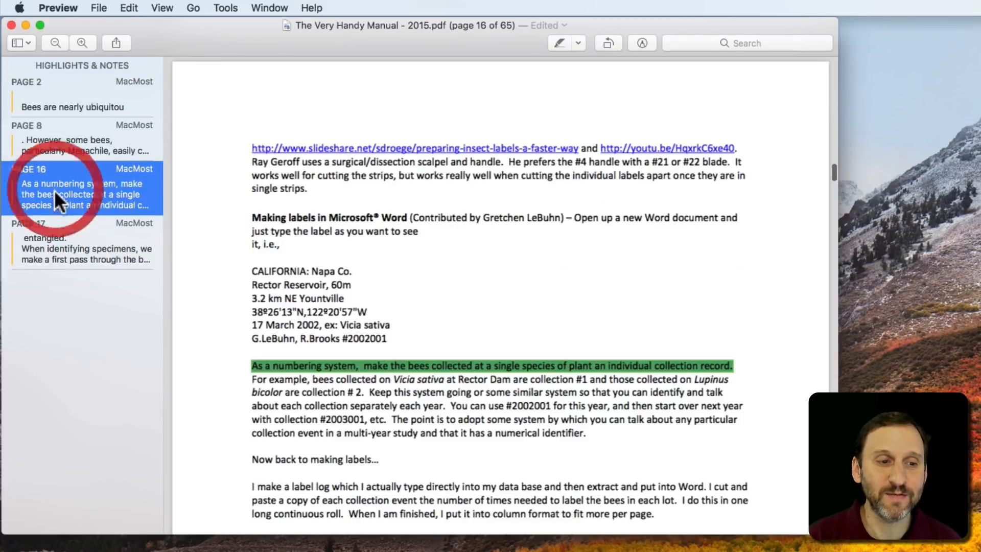
{"action": "left_click", "coordinate": [59, 235]}
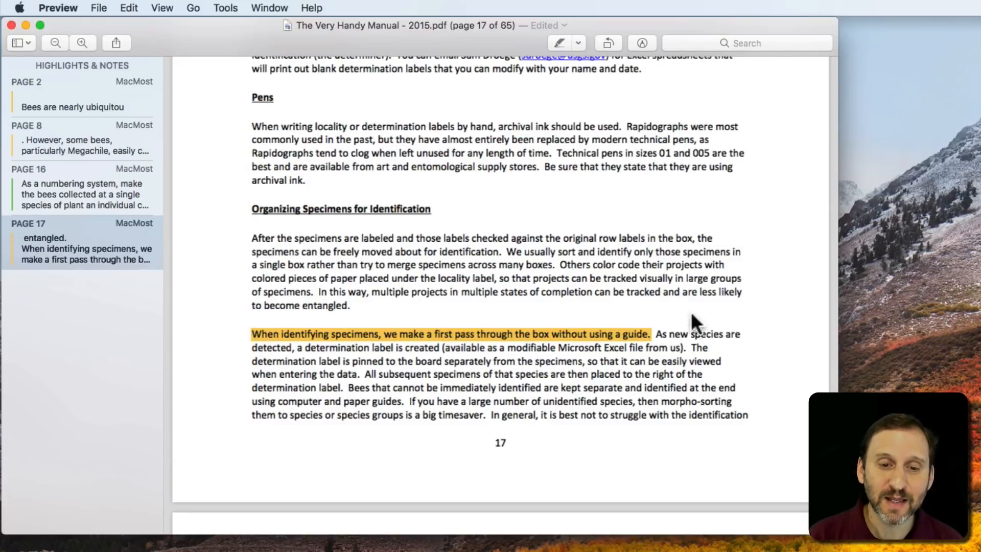
- Remove the highlight from the page 17 sentence "When identifying specimens" and reapply it in yellow
{"action": "left_click_drag", "start_coordinate": [652, 332], "coordinate": [245, 333]}
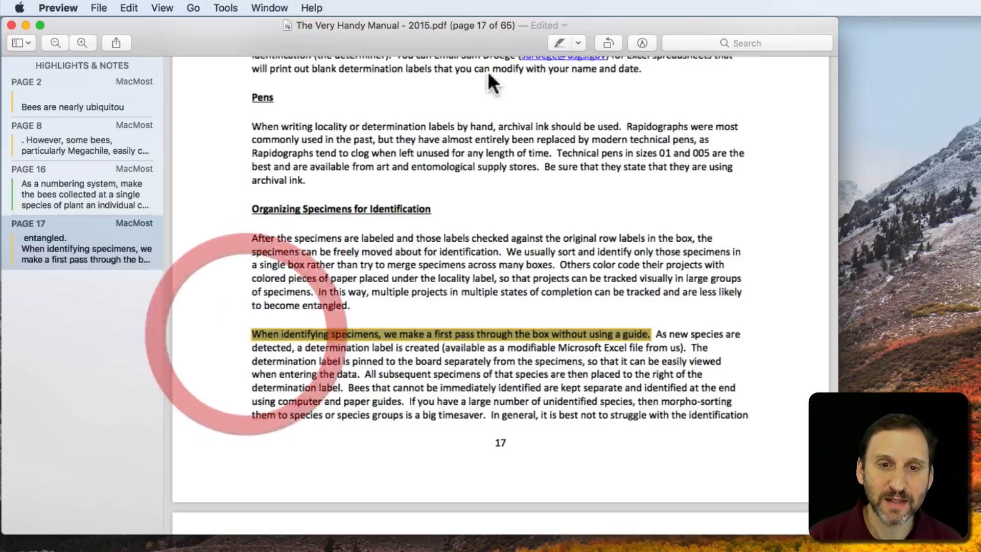
{"action": "left_click", "coordinate": [558, 43]}
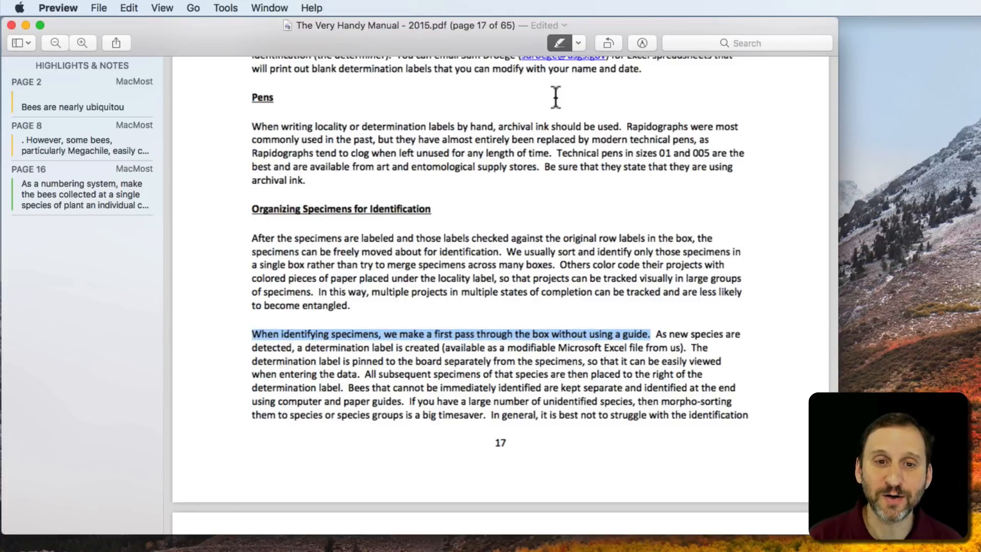
{"action": "left_click", "coordinate": [559, 40]}
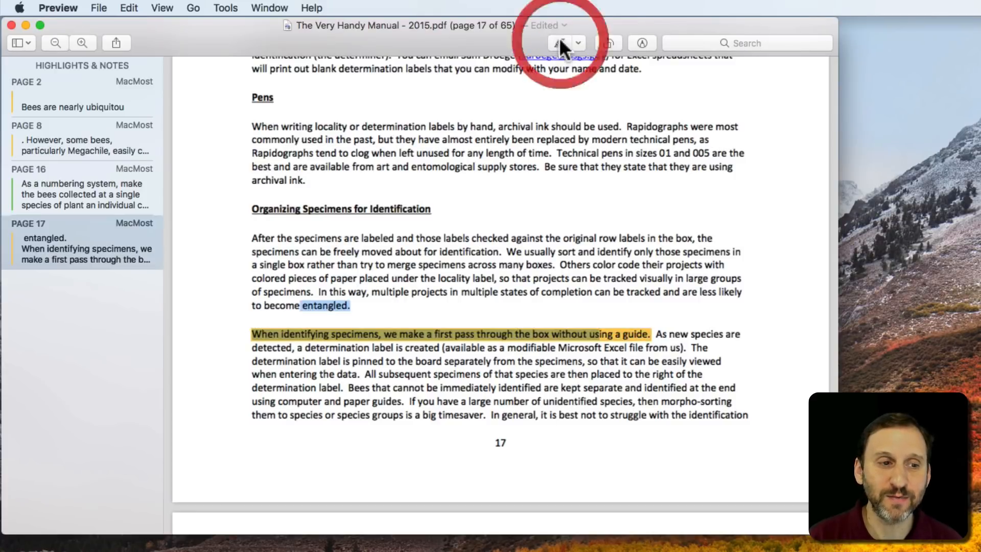
- Change the green highlight on page 16's "As a numbering system" sentence to yellow and remove it
{"action": "left_click", "coordinate": [70, 184]}
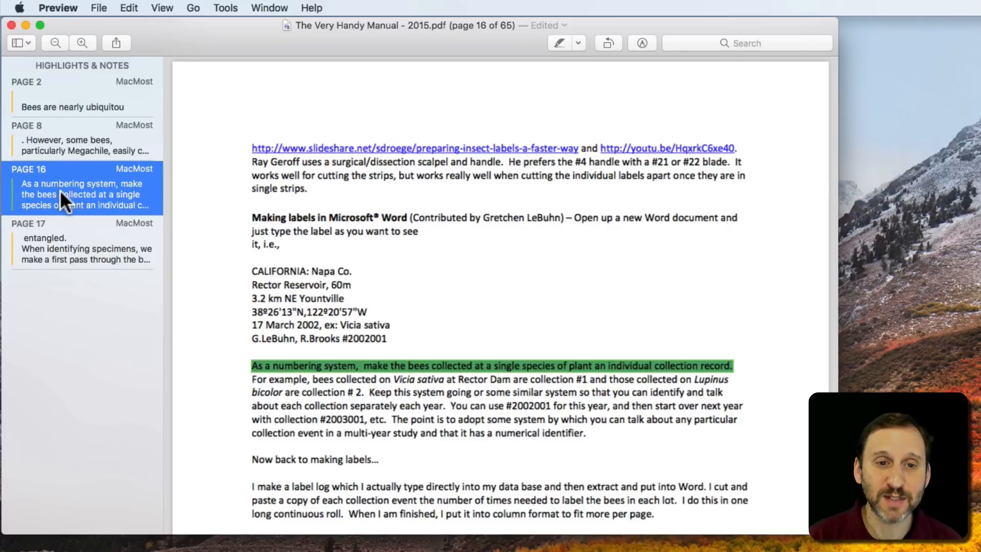
{"action": "left_click", "coordinate": [60, 189]}
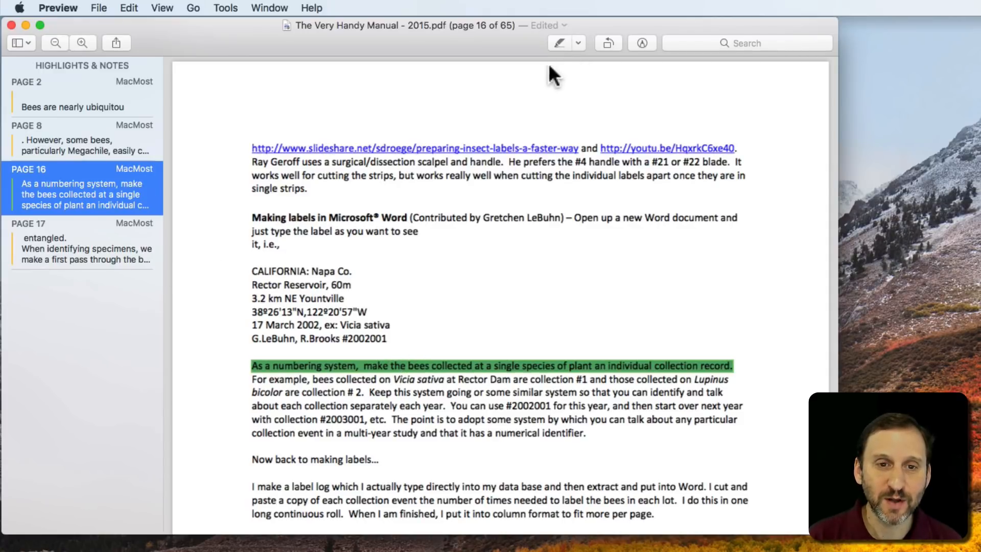
{"action": "left_click", "coordinate": [560, 42]}
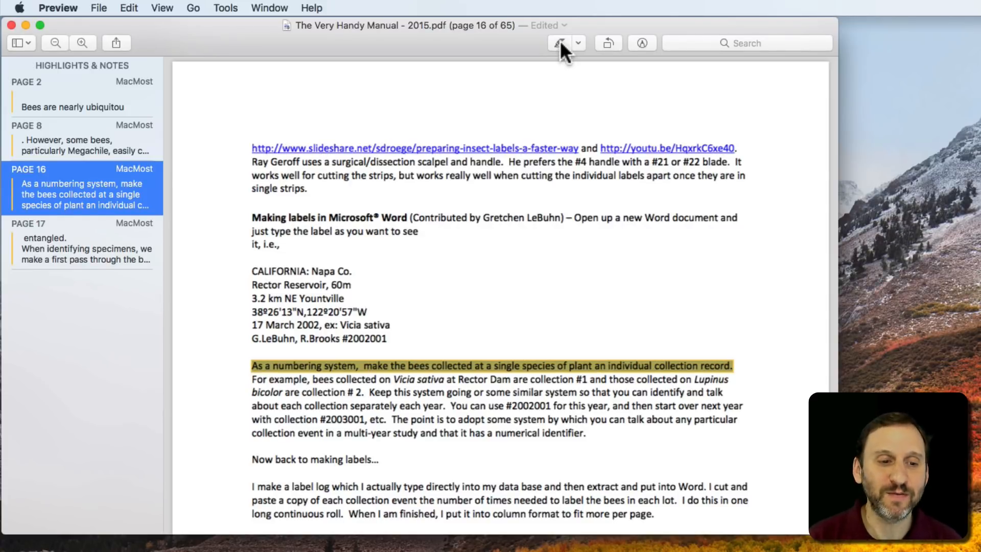
{"action": "left_click", "coordinate": [560, 42]}
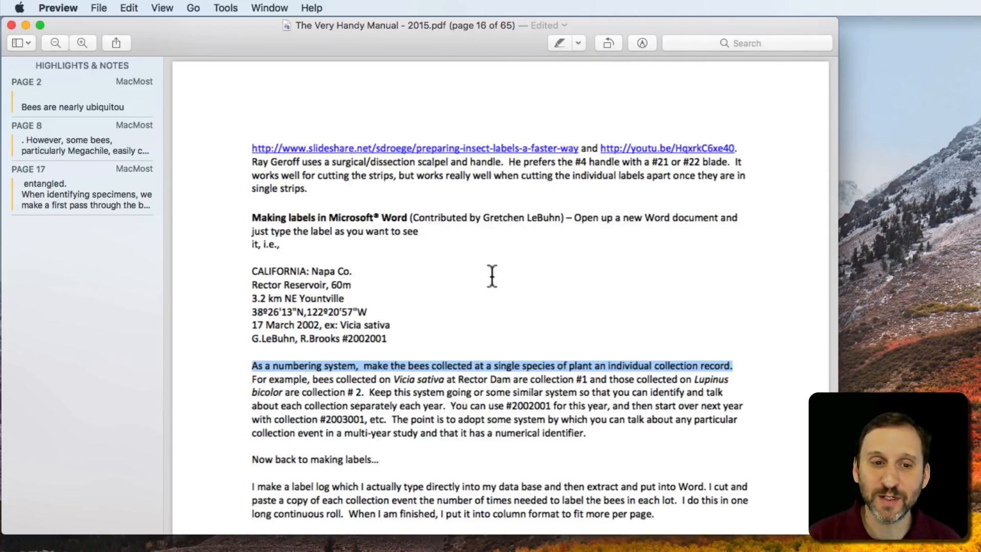
- Go to the highlight on page 8, add a new note there, and move it onto the paragraph above the photo
{"action": "left_click", "coordinate": [65, 141]}
{"action": "left_click", "coordinate": [64, 105]}
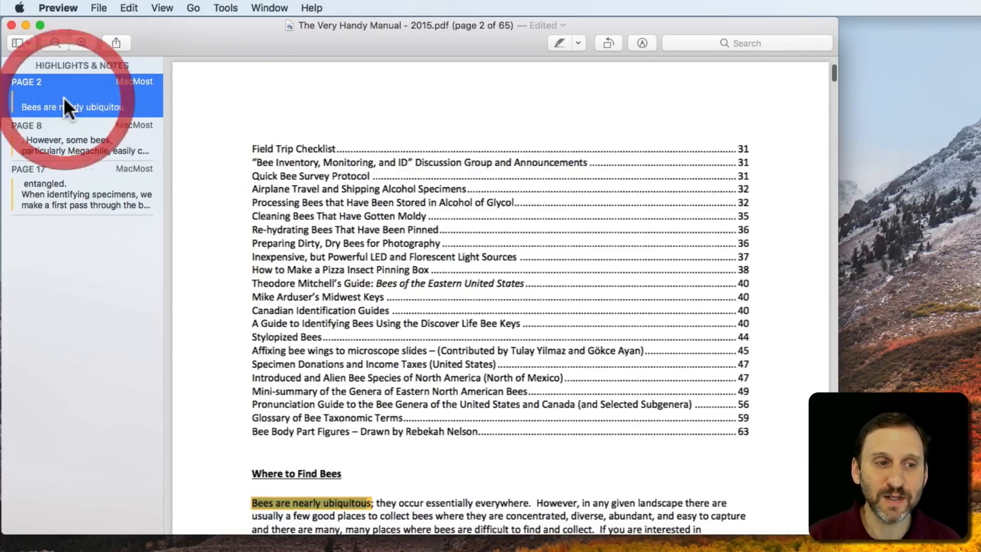
{"action": "left_click", "coordinate": [63, 140]}
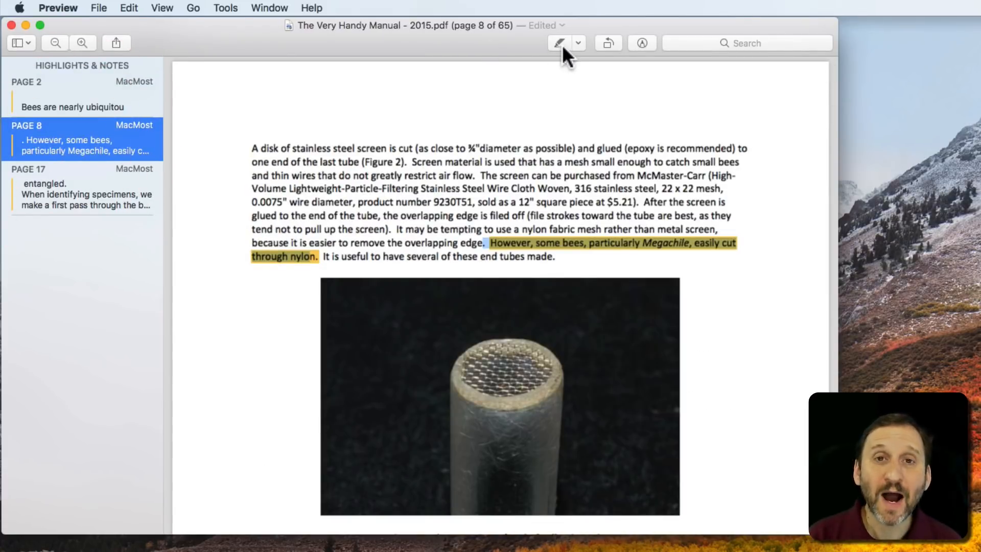
{"action": "left_click", "coordinate": [642, 42]}
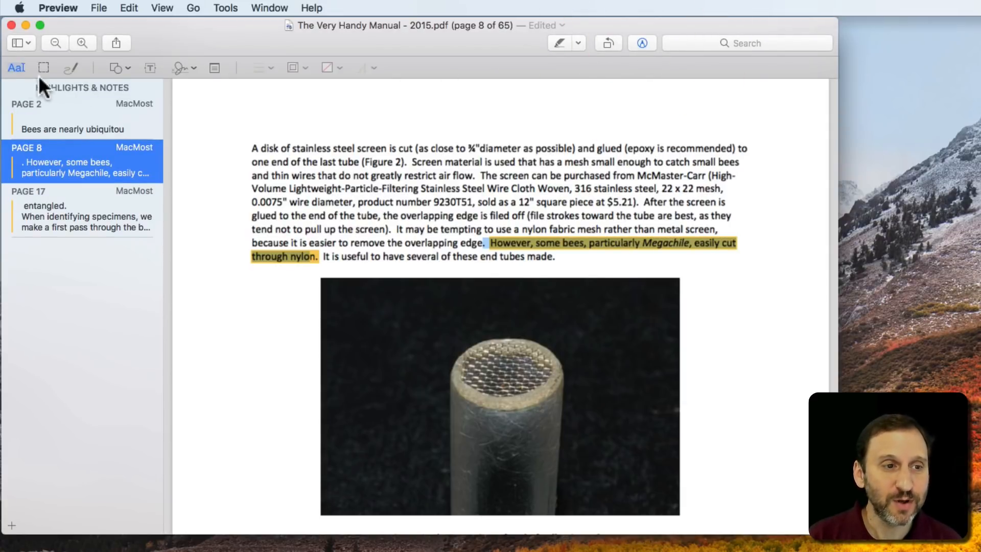
{"action": "left_click", "coordinate": [212, 66]}
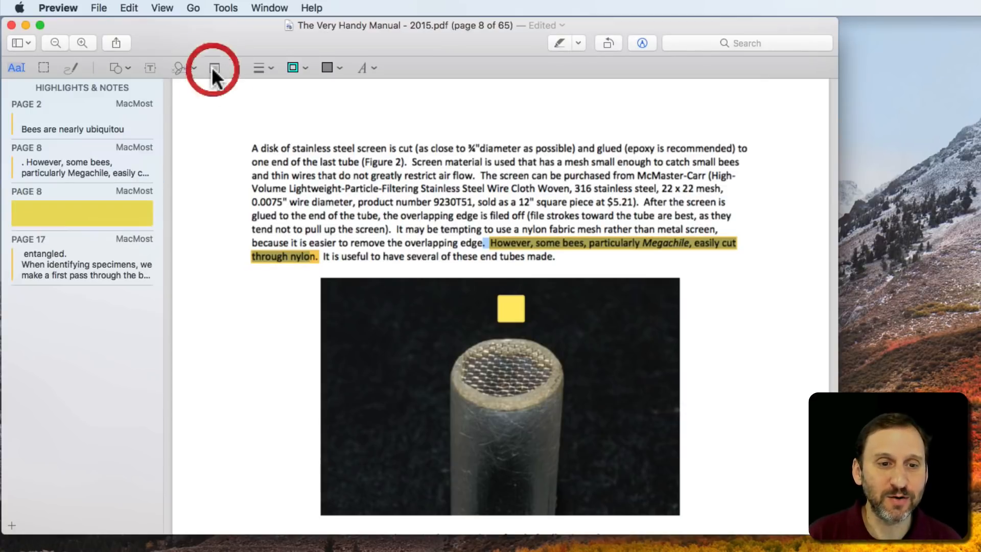
{"action": "left_click_drag", "start_coordinate": [509, 311], "coordinate": [332, 205]}
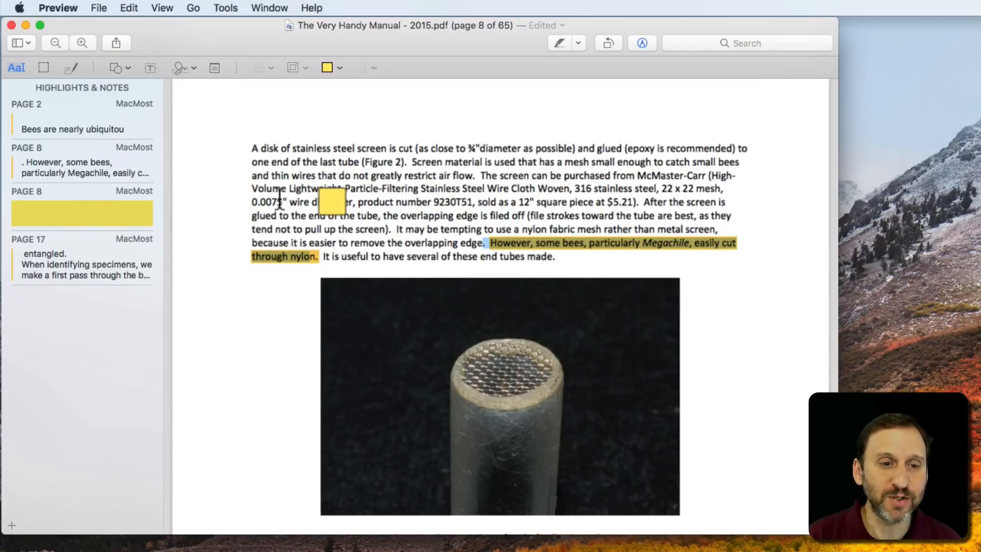
- Write "This is a note" in the new page 8 note and close it
{"action": "double_click", "coordinate": [331, 202]}
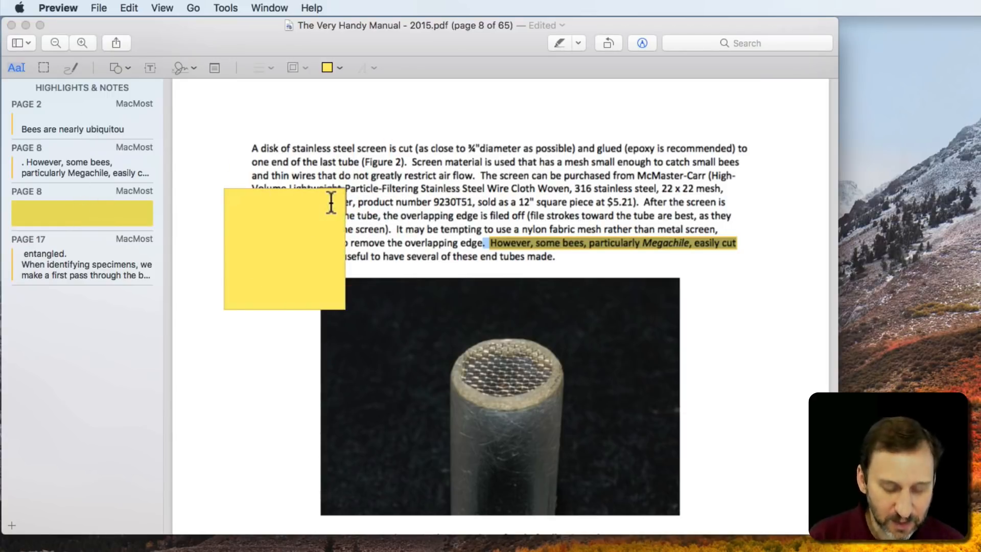
{"action": "type", "text": "This "}
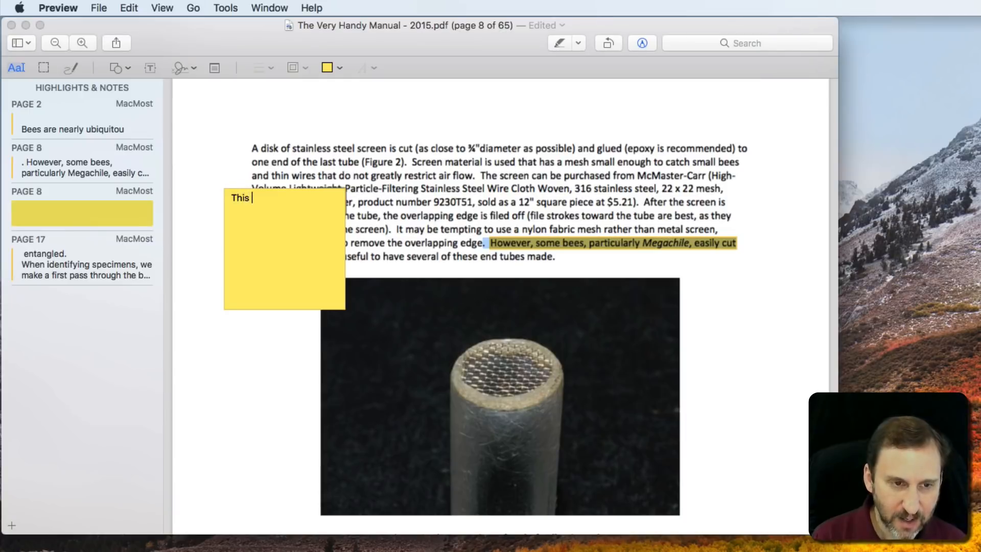
{"action": "type", "text": "is a note"}
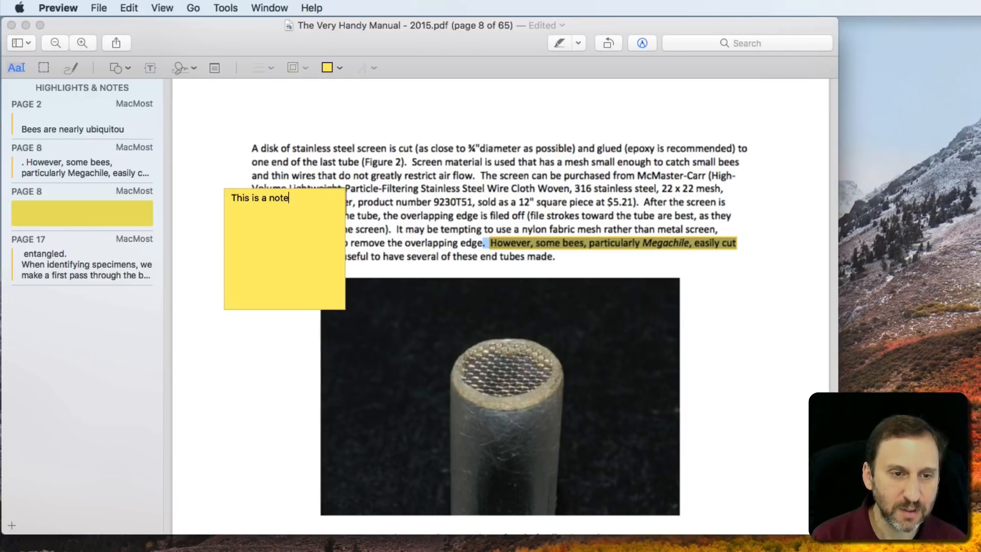
{"action": "left_click", "coordinate": [362, 136]}
- Move the page 8 note into the margin beside the highlighted sentence, then open it to check its text and close it
{"action": "left_click_drag", "start_coordinate": [332, 203], "coordinate": [771, 251]}
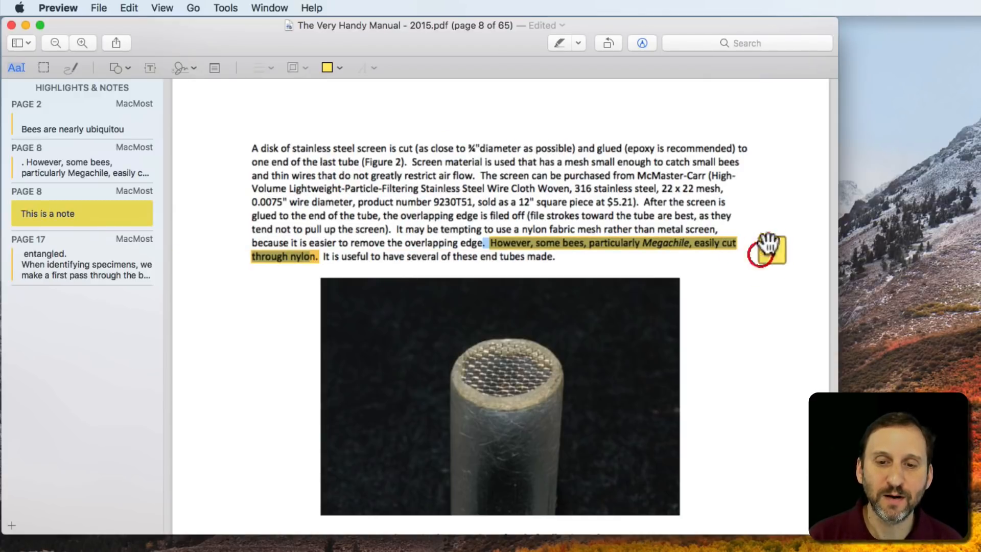
{"action": "left_click", "coordinate": [776, 217]}
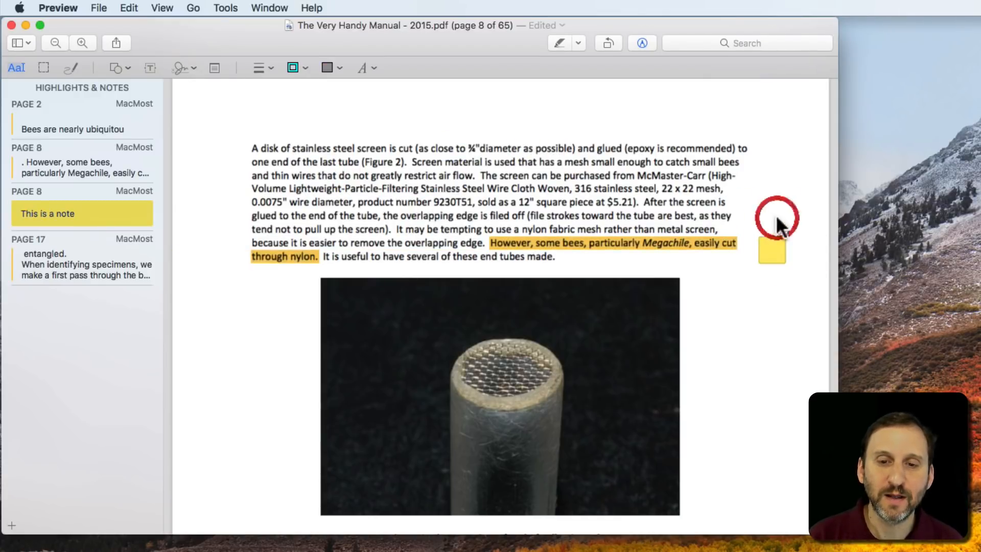
{"action": "left_click", "coordinate": [771, 254]}
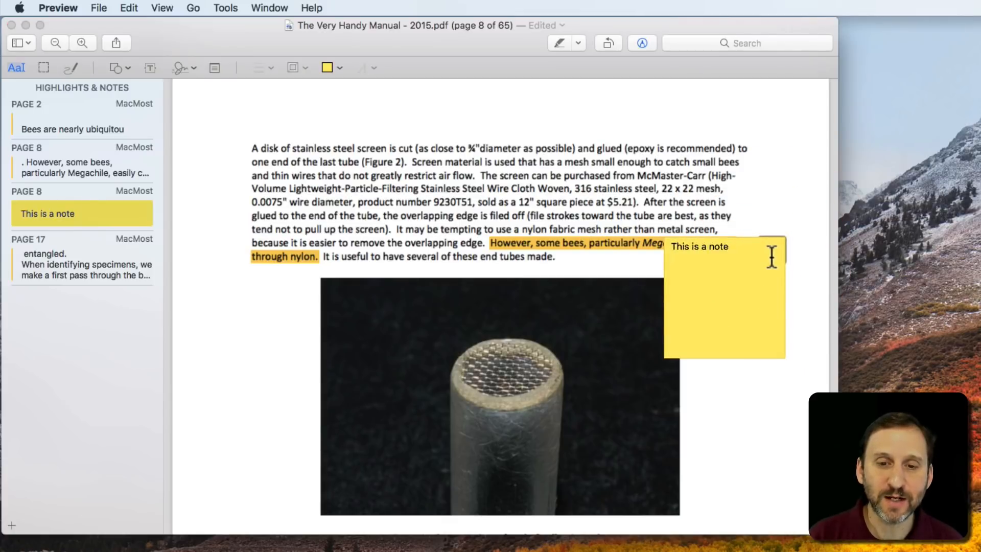
{"action": "left_click", "coordinate": [788, 209]}
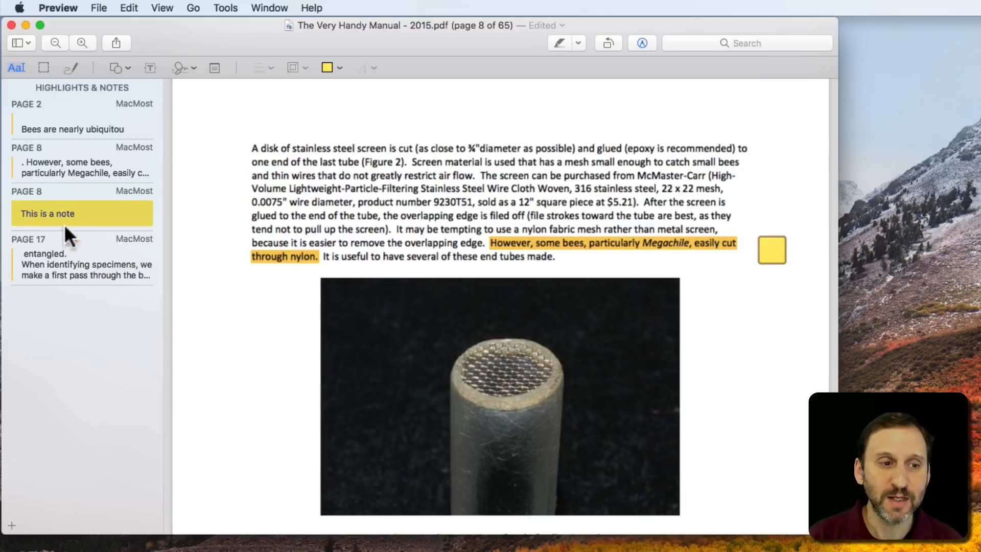
- Add a note reading "Another Note." to page 21, in the section "The Bee Bowl Trap"
{"action": "left_click", "coordinate": [66, 252]}
{"action": "scroll", "coordinate": [378, 358], "scroll_direction": "down", "scroll_amount": 20}
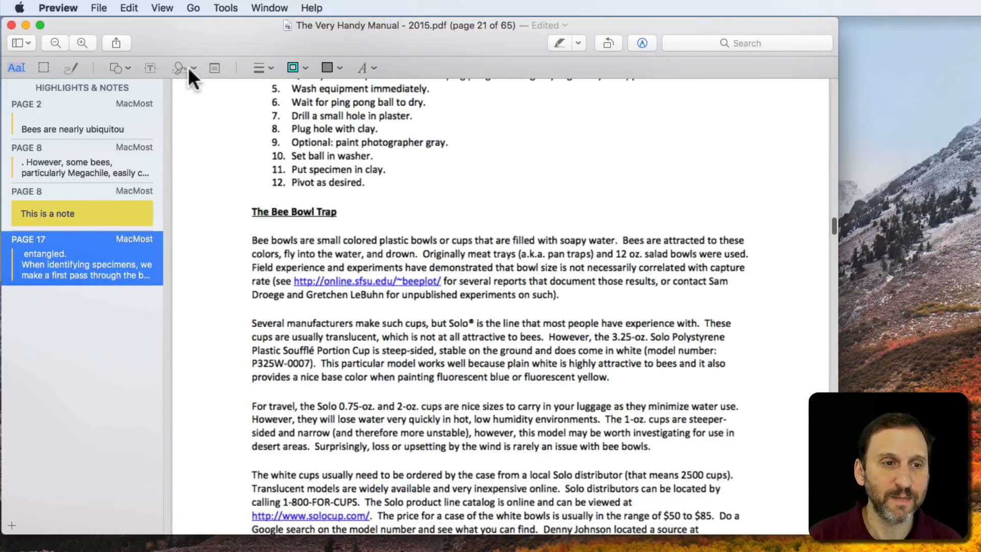
{"action": "left_click", "coordinate": [215, 68]}
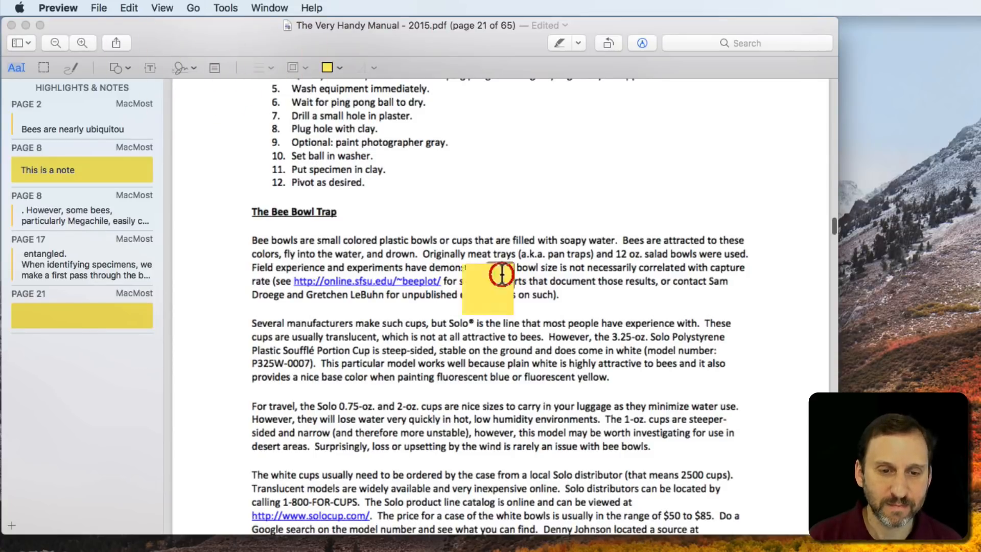
{"action": "type", "text": "Another Note."}
{"action": "left_click", "coordinate": [544, 223]}
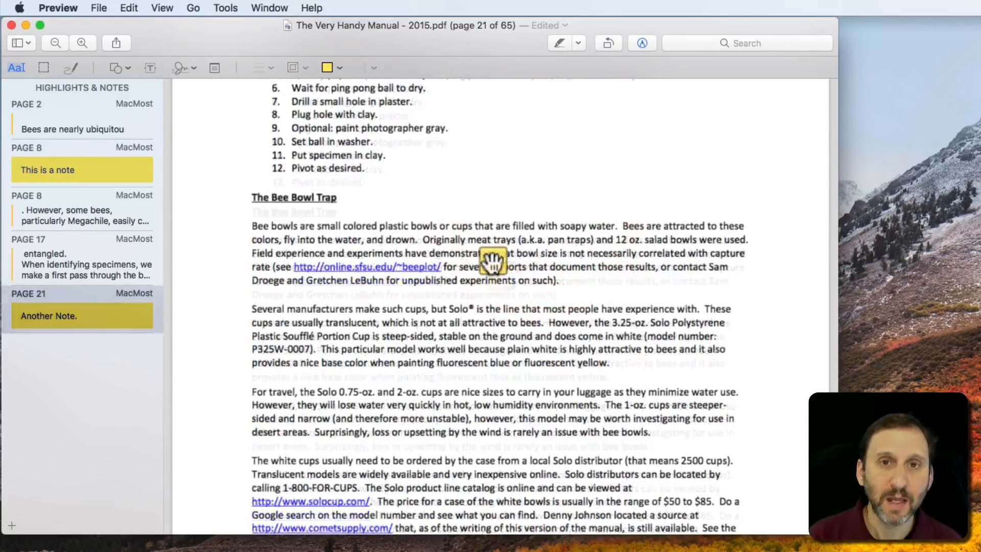
- Open the page 21 note to view its text, close it, and select its entry in the list of highlights and notes
{"action": "double_click", "coordinate": [493, 263]}
{"action": "left_click", "coordinate": [505, 250]}
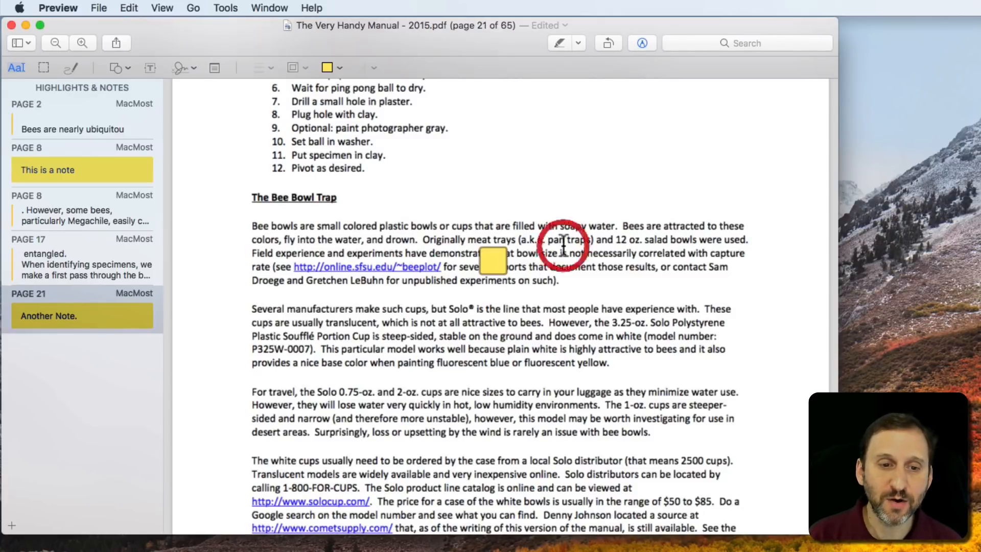
{"action": "left_click", "coordinate": [90, 315]}
{"action": "left_click", "coordinate": [79, 316]}
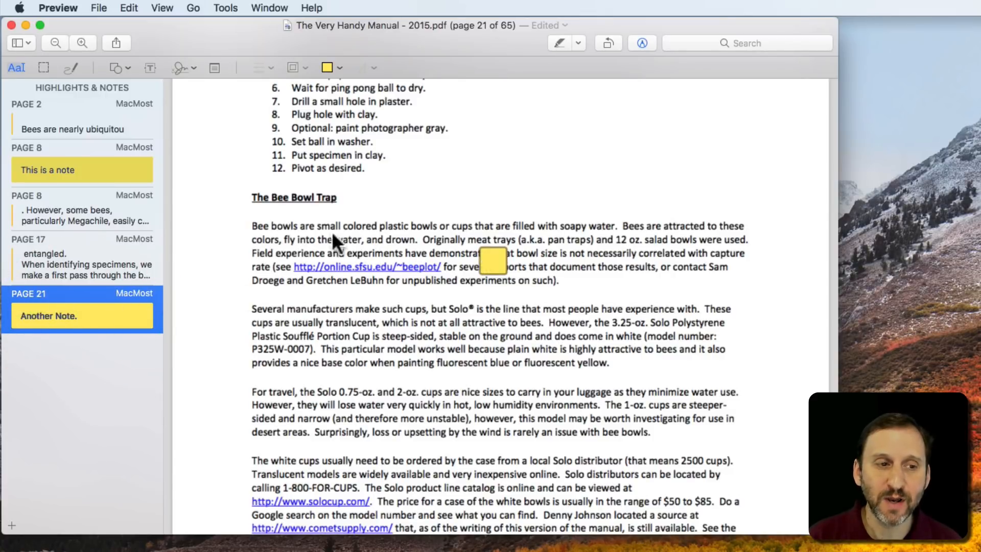
- Return to the page 8 note and add a period so that it reads "This is a note."
{"action": "left_click", "coordinate": [51, 162]}
{"action": "left_click", "coordinate": [772, 273]}
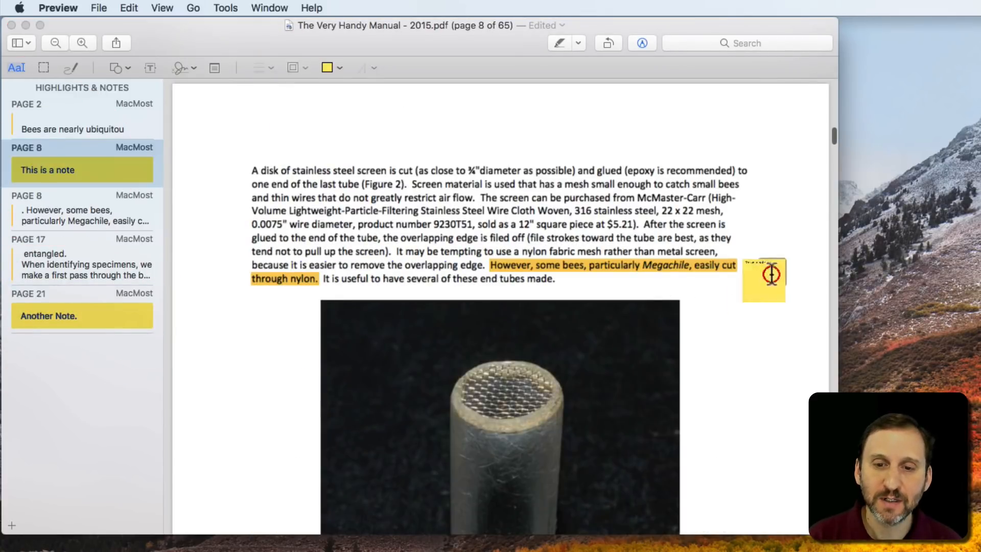
{"action": "left_click", "coordinate": [744, 270]}
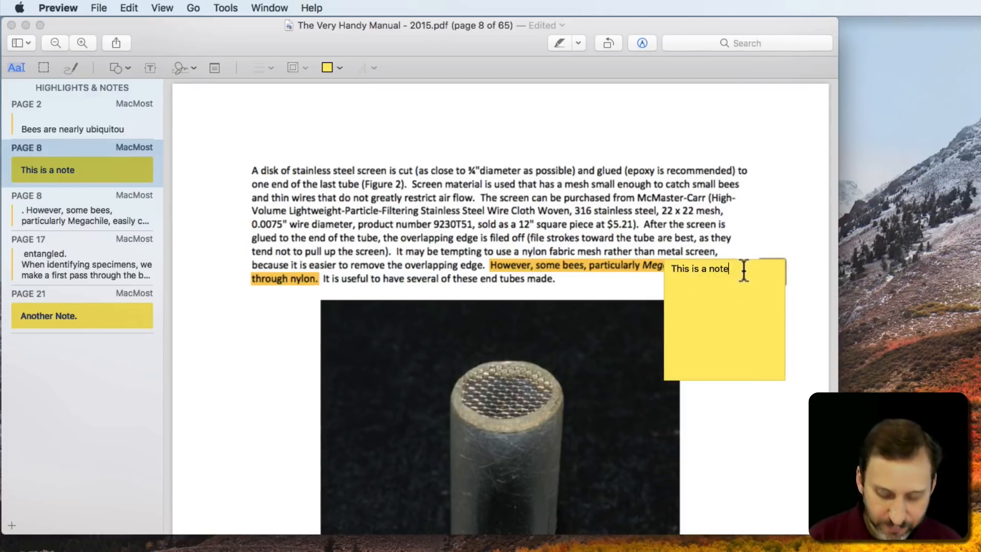
{"action": "type", "text": "."}
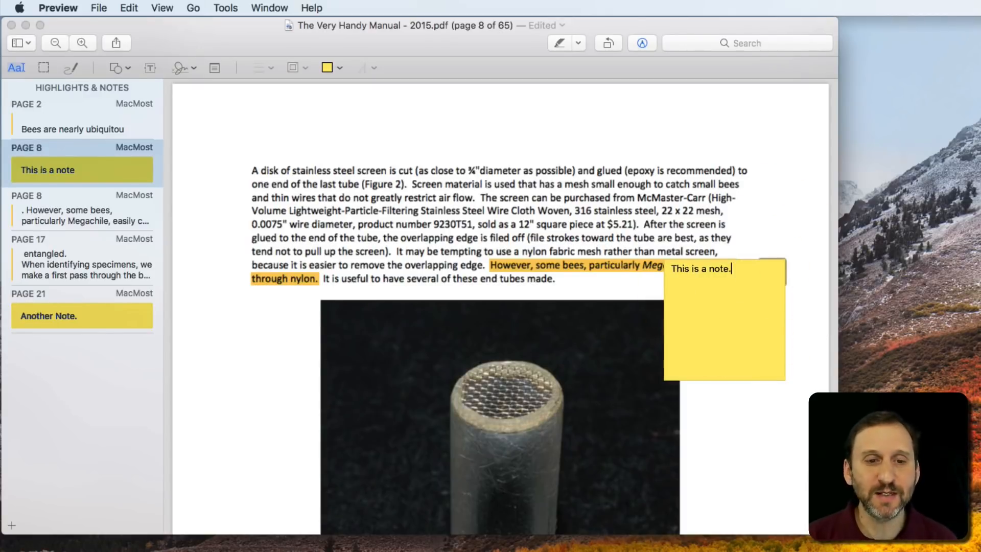
{"action": "left_click", "coordinate": [472, 245]}
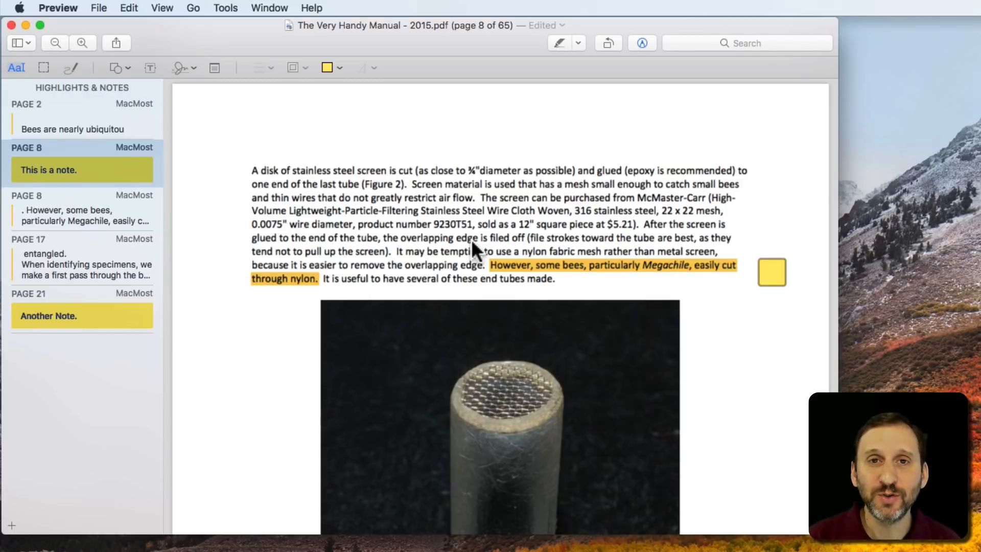